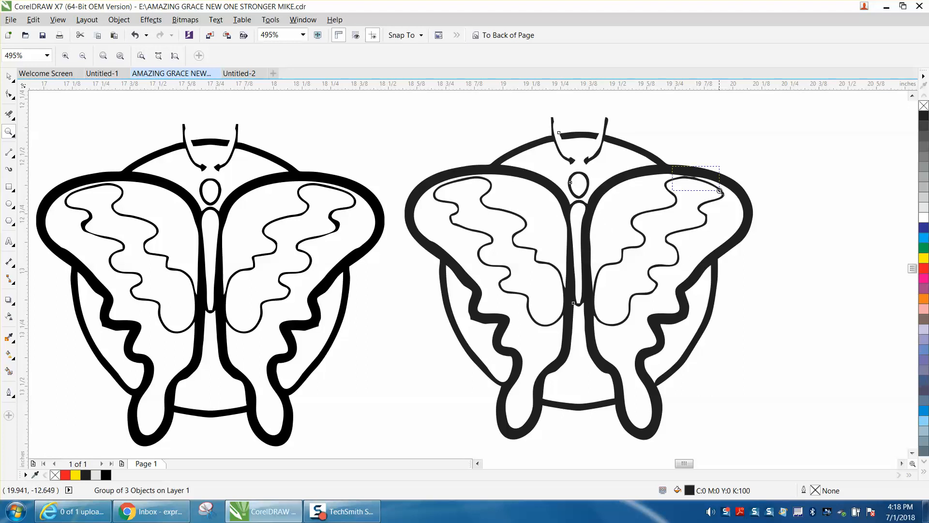
# Step: Examine the upper right wing of both butterflies, comparing the gap between the thin inner line and the thick wing outline
pyautogui.moveTo(672, 167); pyautogui.dragTo(720, 192)
pyautogui.scroll(-5, 476, 257)
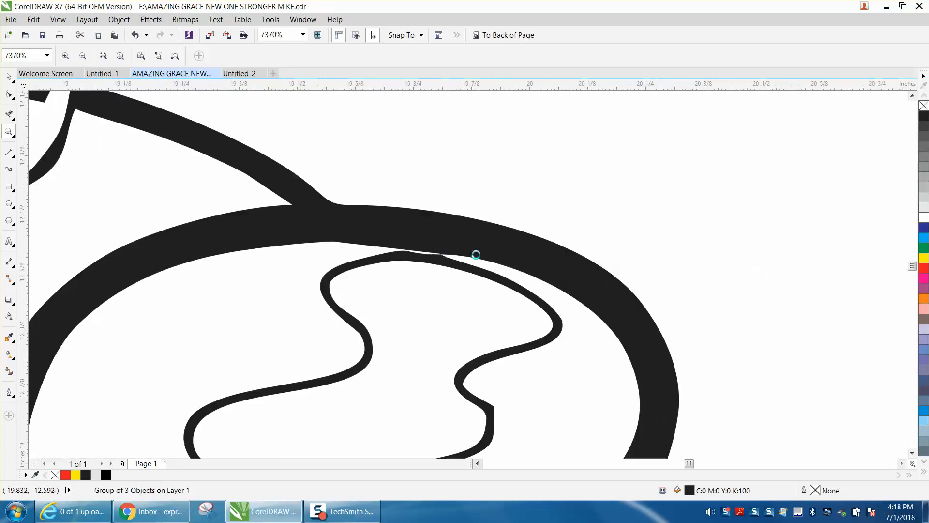
pyautogui.scroll(1, 482, 260)
pyautogui.scroll(-2, 184, 268)
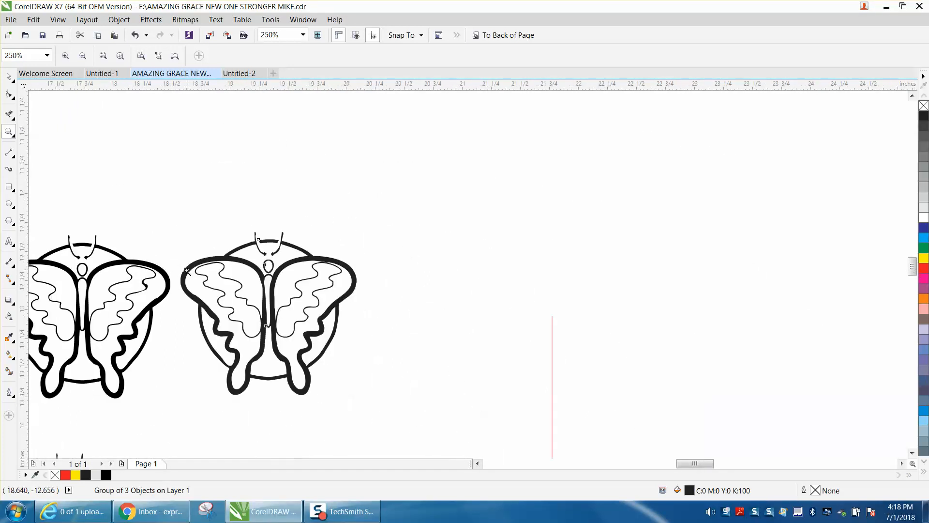
pyautogui.moveTo(149, 261); pyautogui.dragTo(178, 279)
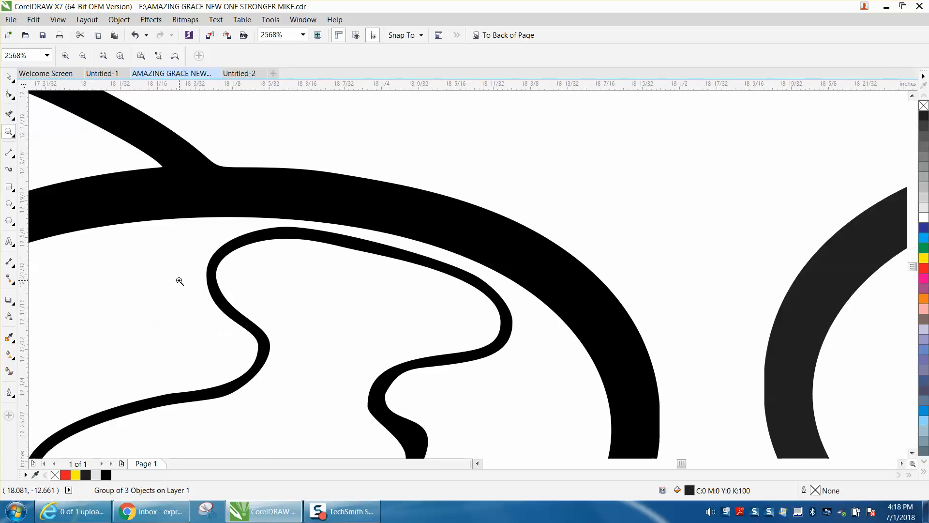
pyautogui.scroll(-2, 183, 279)
pyautogui.scroll(-1, 183, 279)
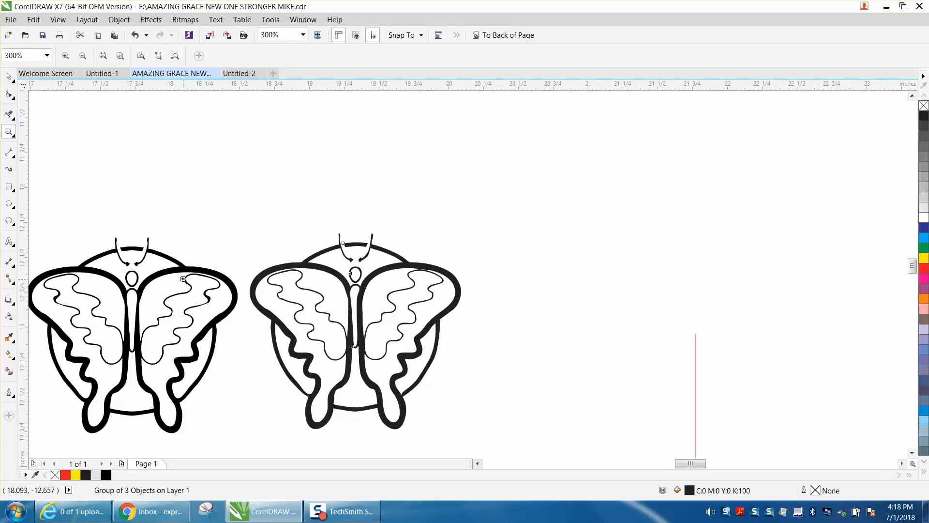
pyautogui.scroll(-1, 184, 279)
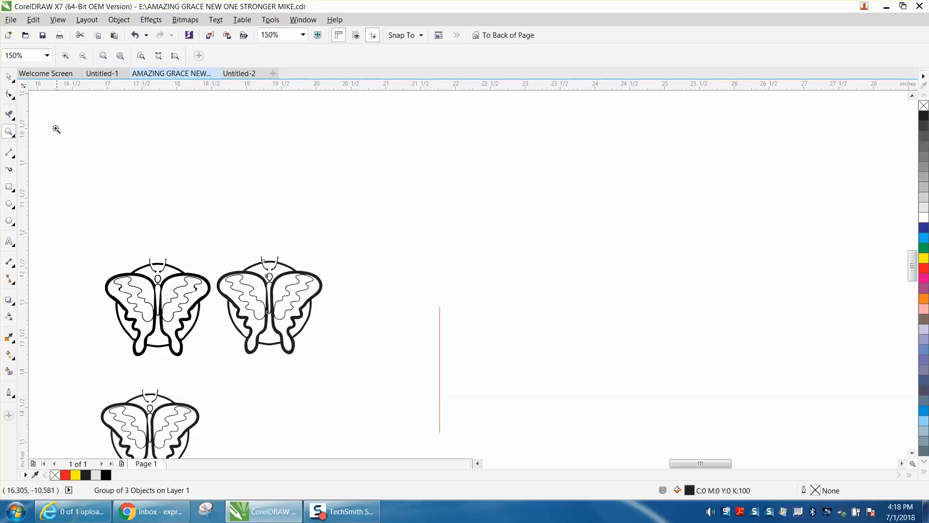
# Step: Centre the vertical red line and the grouped dark grey butterfly beside the black one on the page
pyautogui.click(8, 76)
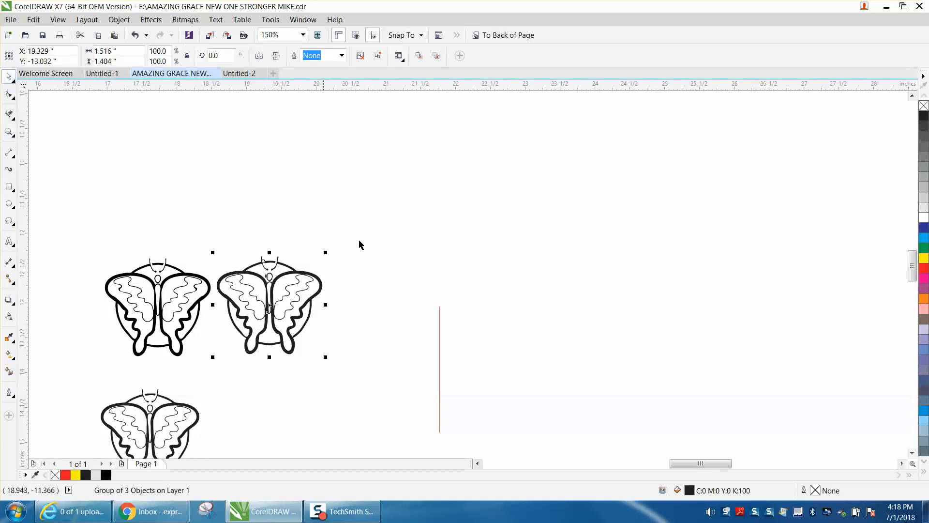
pyautogui.click(440, 325)
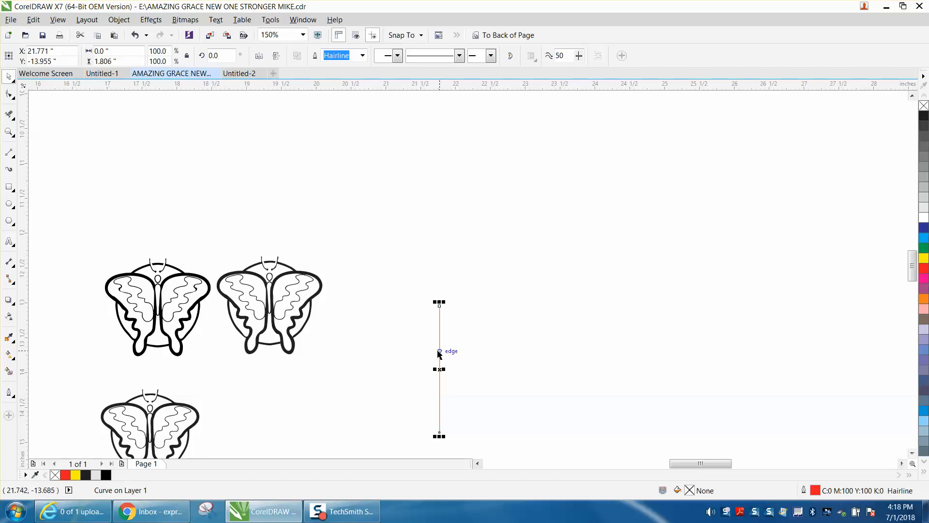
pyautogui.press('p')
pyautogui.click(299, 318)
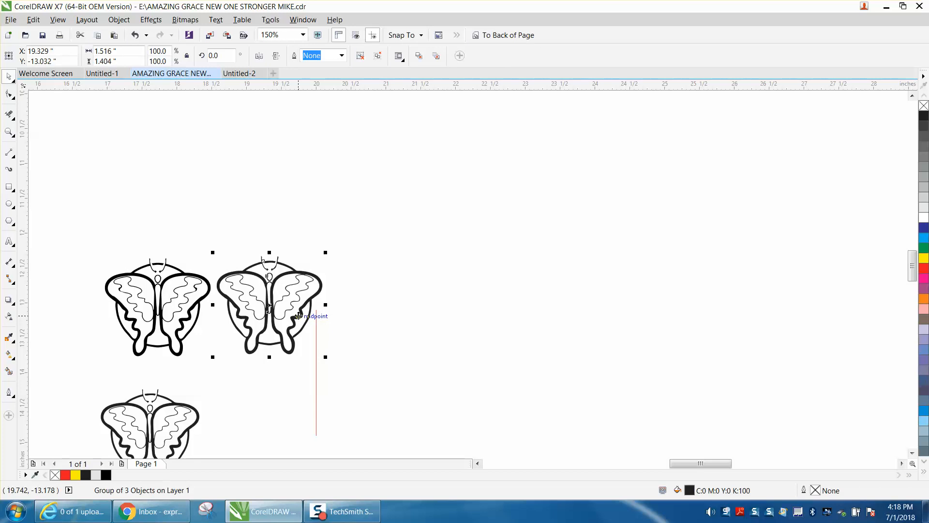
pyautogui.press('p')
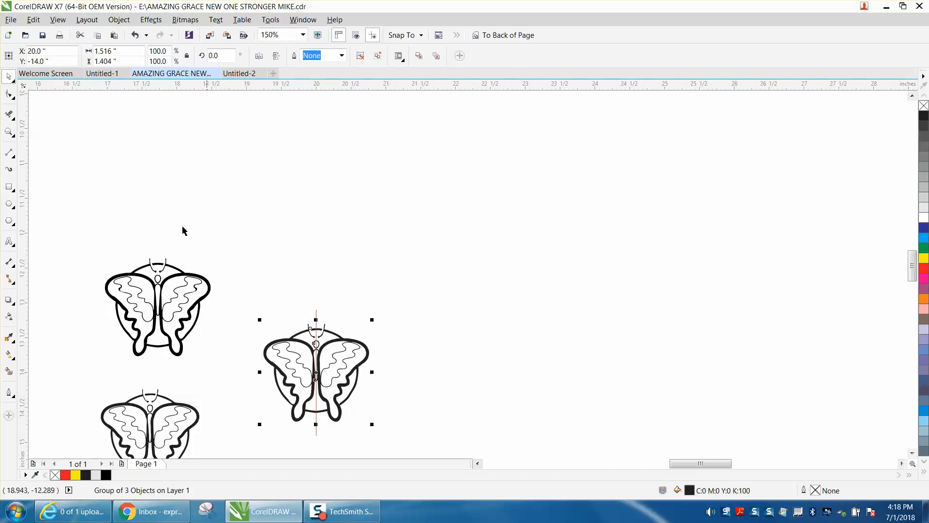
# Step: Remove the fill from the centred butterfly and give it a red outline
pyautogui.click(9, 131)
pyautogui.moveTo(258, 302); pyautogui.dragTo(439, 420)
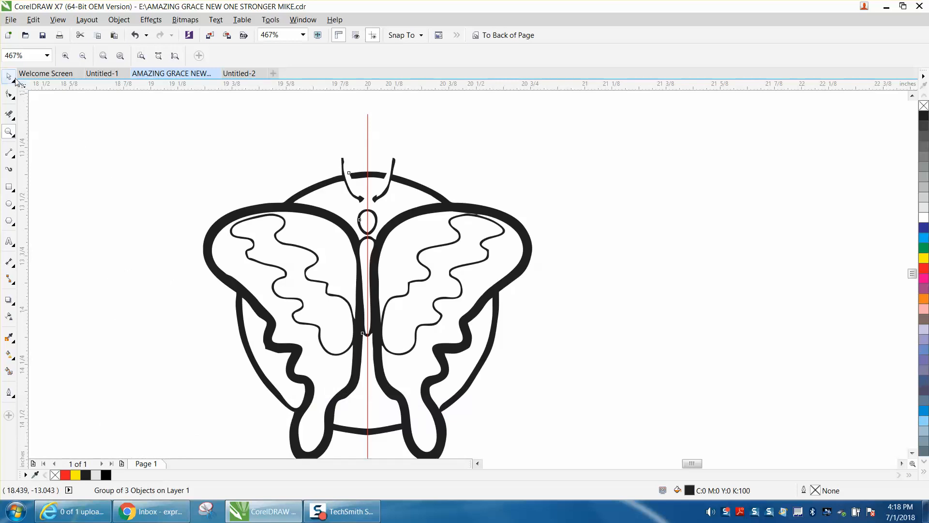
pyautogui.press('space')
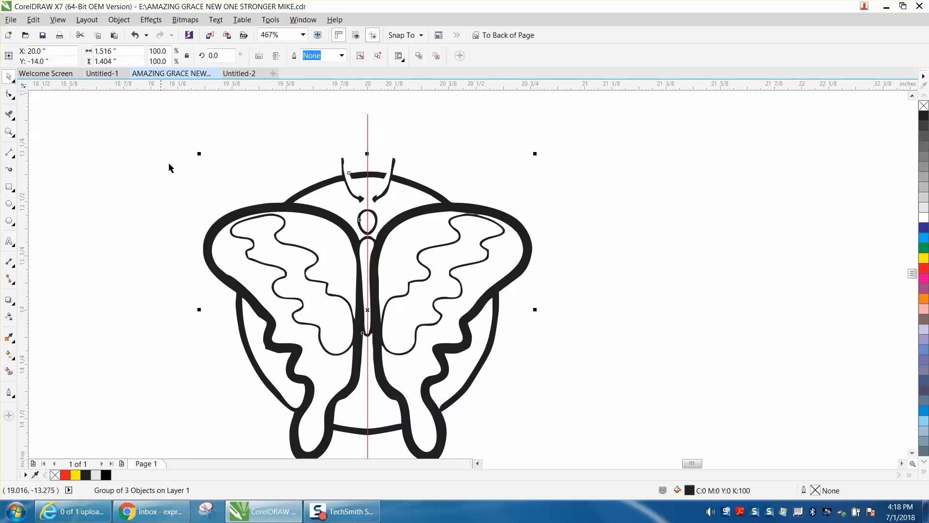
pyautogui.click(923, 106)
pyautogui.rightClick(924, 269)
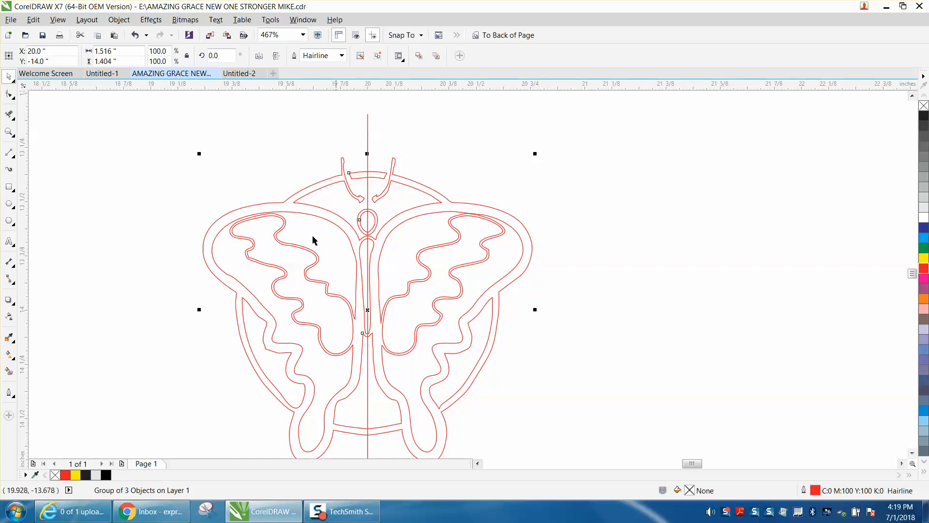
# Step: Delete every butterfly segment to the right of the red centre line with Virtual Segment Delete, including the head and body halves
pyautogui.click(12, 117)
pyautogui.click(44, 139)
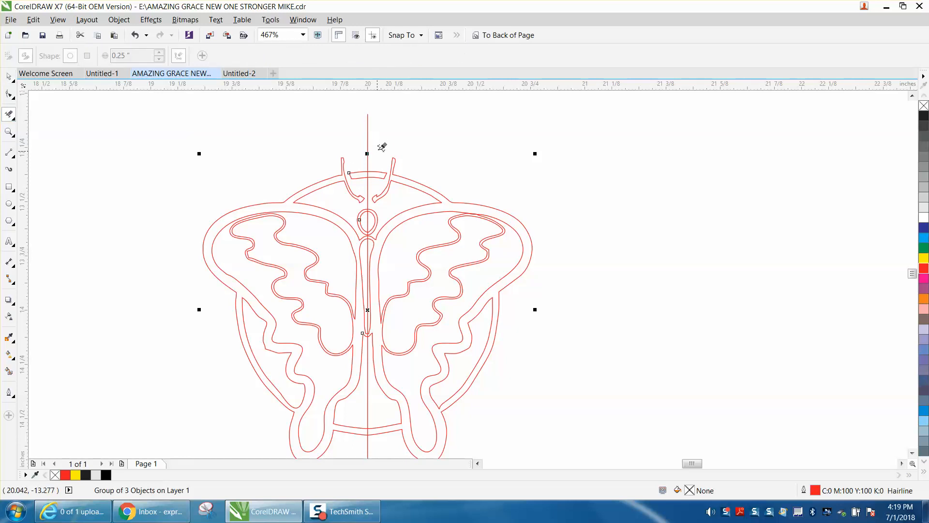
pyautogui.moveTo(379, 144); pyautogui.dragTo(549, 434)
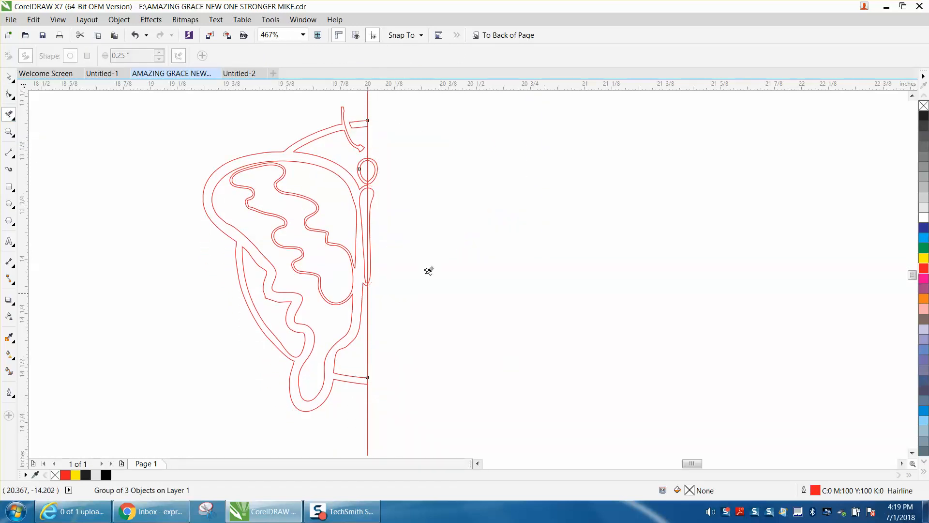
pyautogui.click(374, 190)
pyautogui.click(377, 170)
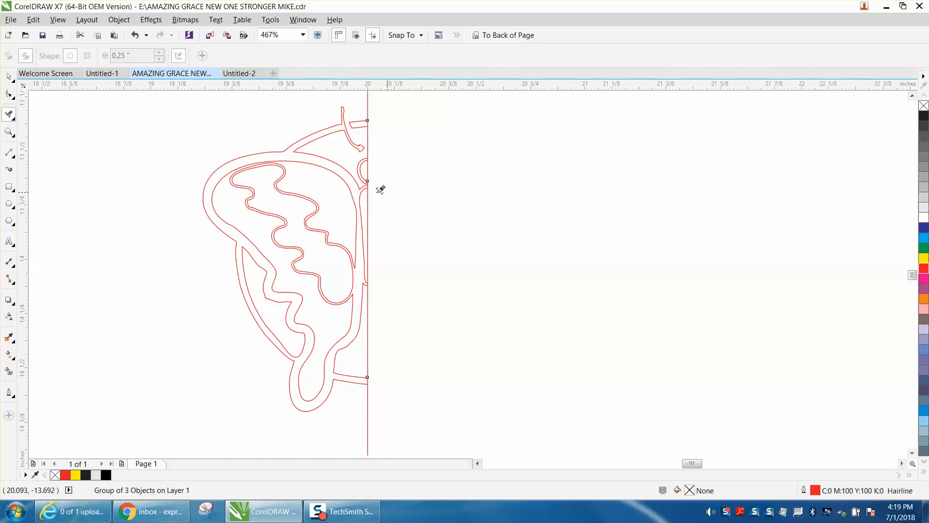
# Step: Delete the red centre line, keeping the remaining half butterfly in its centred position
pyautogui.click(10, 78)
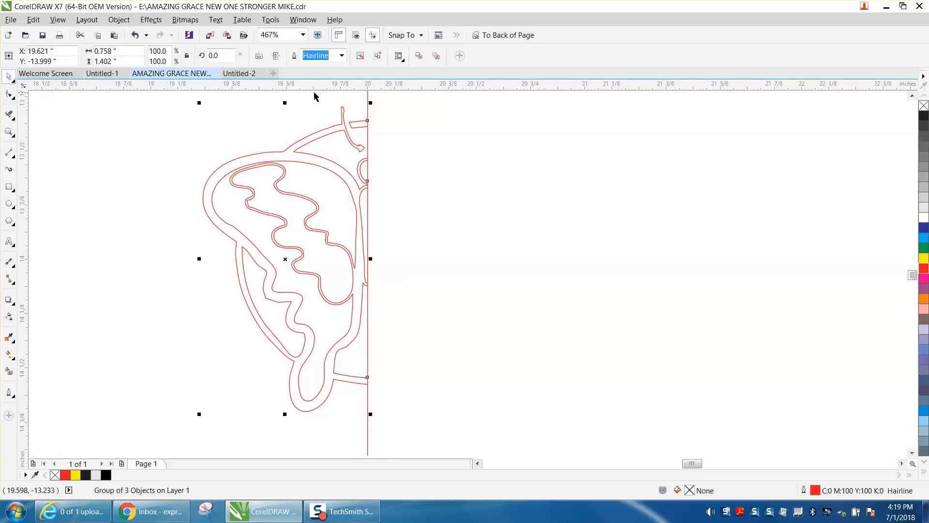
pyautogui.click(367, 100)
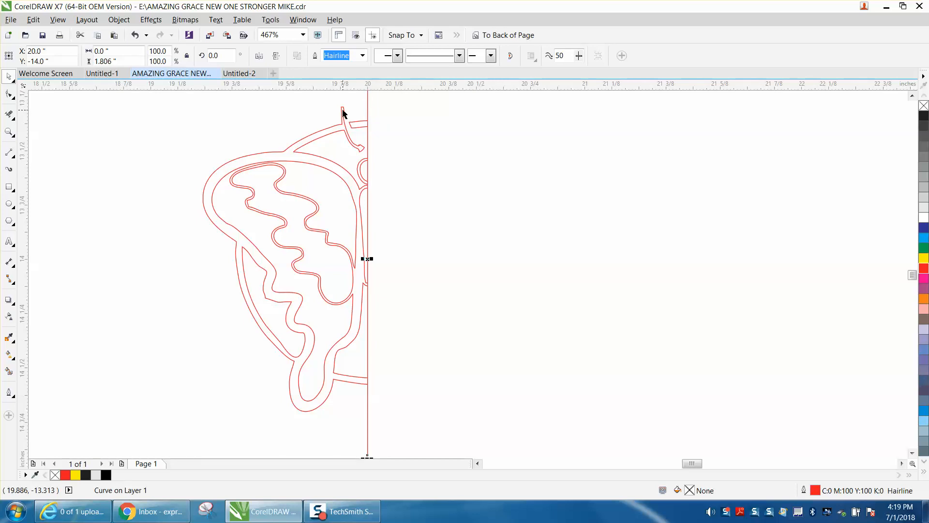
pyautogui.press('Delete')
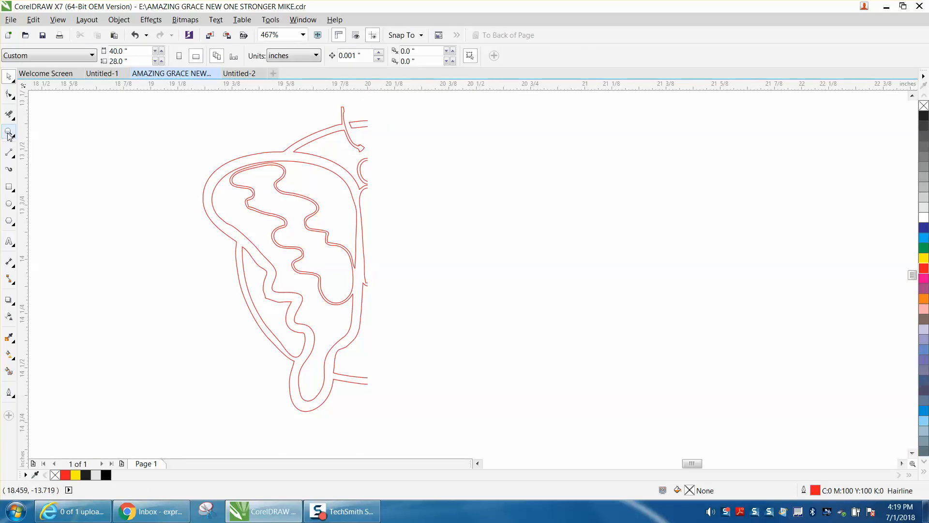
pyautogui.moveTo(234, 244); pyautogui.dragTo(384, 319)
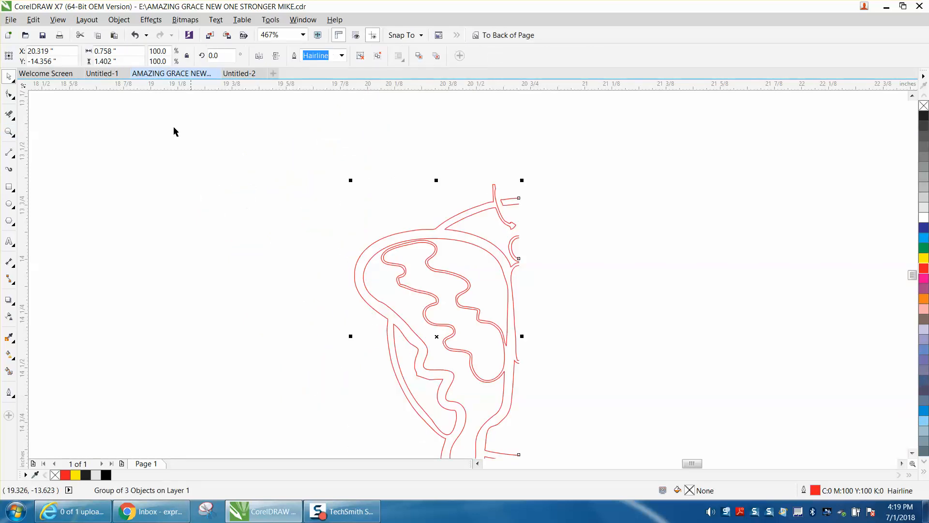
pyautogui.click(135, 35)
# Step: Ungroup the remaining half butterfly
pyautogui.click(8, 132)
pyautogui.moveTo(239, 265); pyautogui.dragTo(342, 307)
pyautogui.click(9, 77)
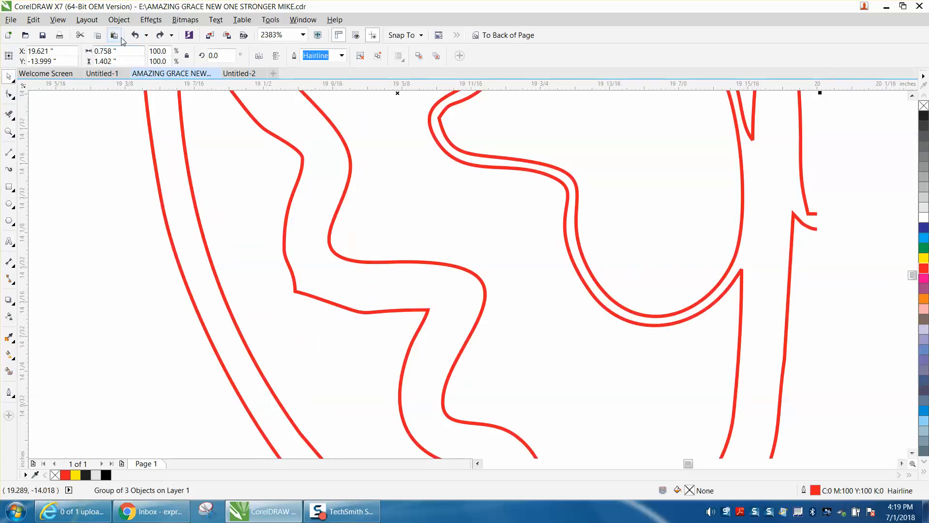
pyautogui.click(119, 19)
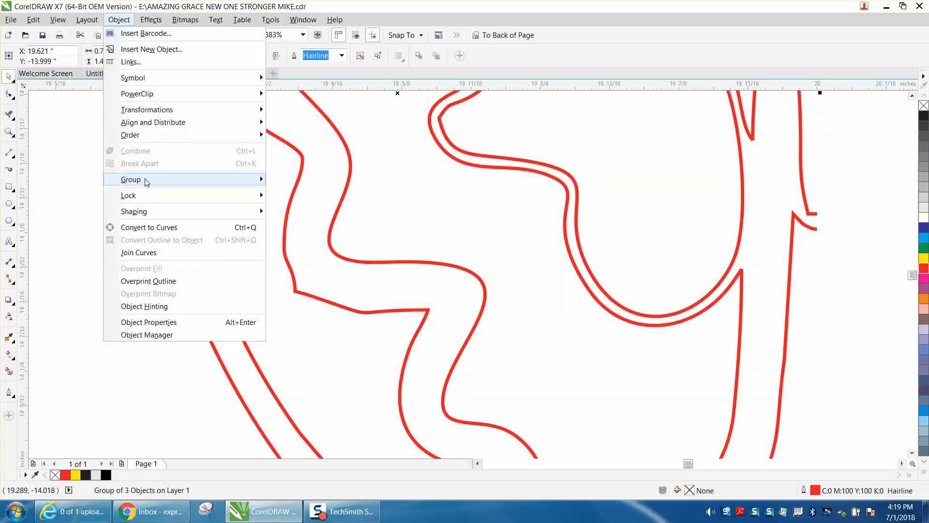
pyautogui.moveTo(145, 180)
pyautogui.click(304, 193)
# Step: Delete the sharp corner node on the scalloped lower edge of the wing with the Shape tool
pyautogui.click(8, 93)
pyautogui.click(295, 291)
pyautogui.doubleClick(296, 290)
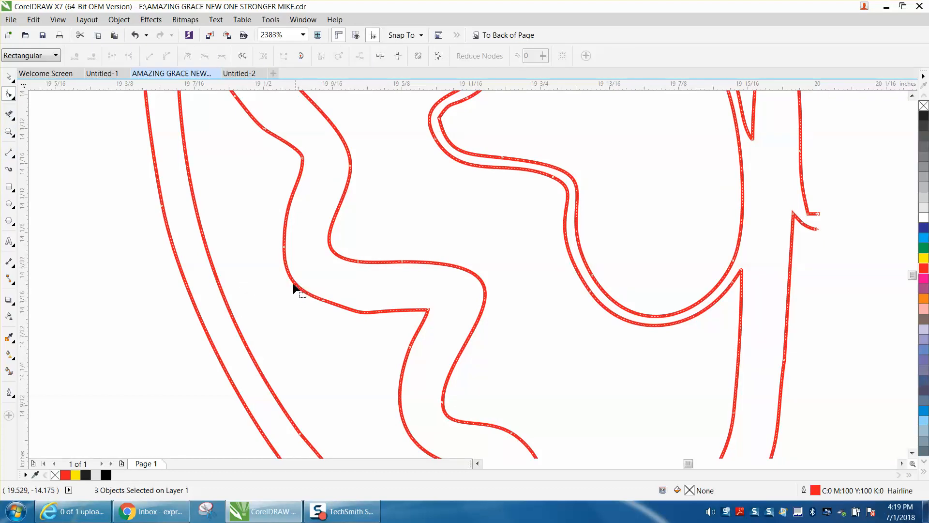
pyautogui.scroll(-4, 296, 289)
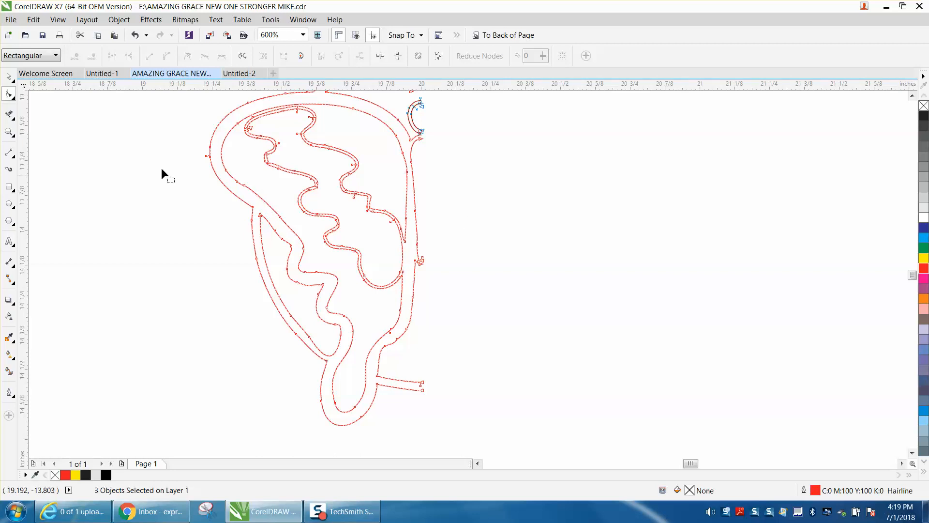
# Step: Delete the stray nodes that cause bumps in the thick wing outline, on its inner curve and along the scalloped edge
pyautogui.click(9, 132)
pyautogui.moveTo(163, 154); pyautogui.dragTo(372, 268)
pyautogui.click(9, 95)
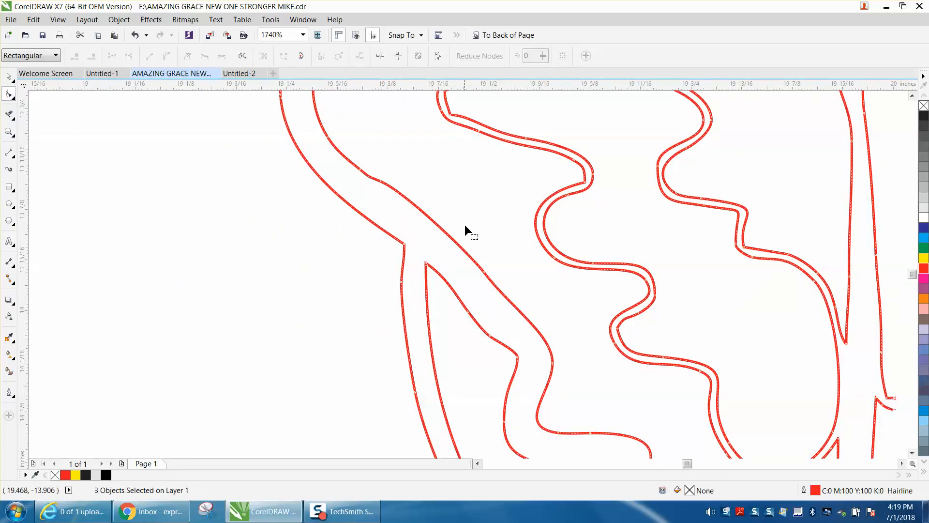
pyautogui.click(360, 170)
pyautogui.press('Delete')
pyautogui.press('Delete')
pyautogui.moveTo(472, 280); pyautogui.dragTo(466, 355)
pyautogui.press('Delete')
pyautogui.scroll(-5, 463, 353)
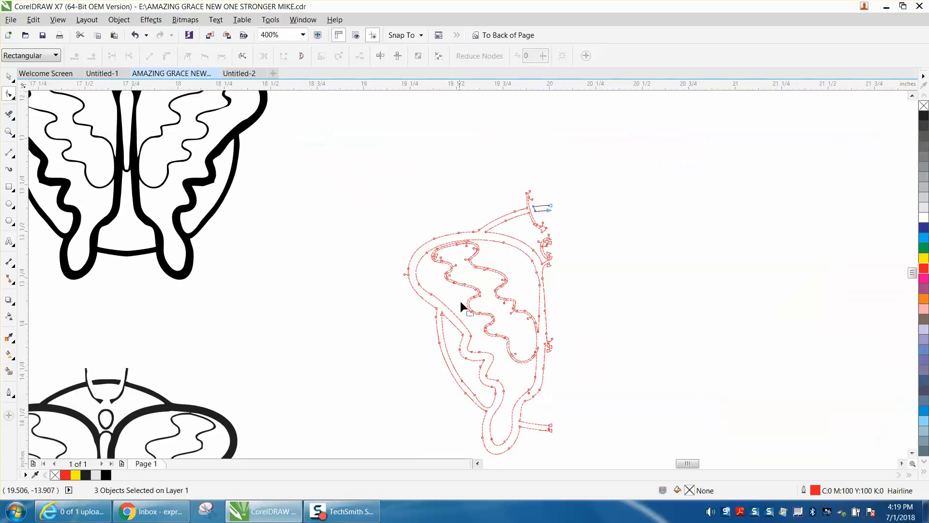
# Step: Adjust the corner node where the outer circle arc meets the wing's tail with the Shape tool
pyautogui.click(9, 131)
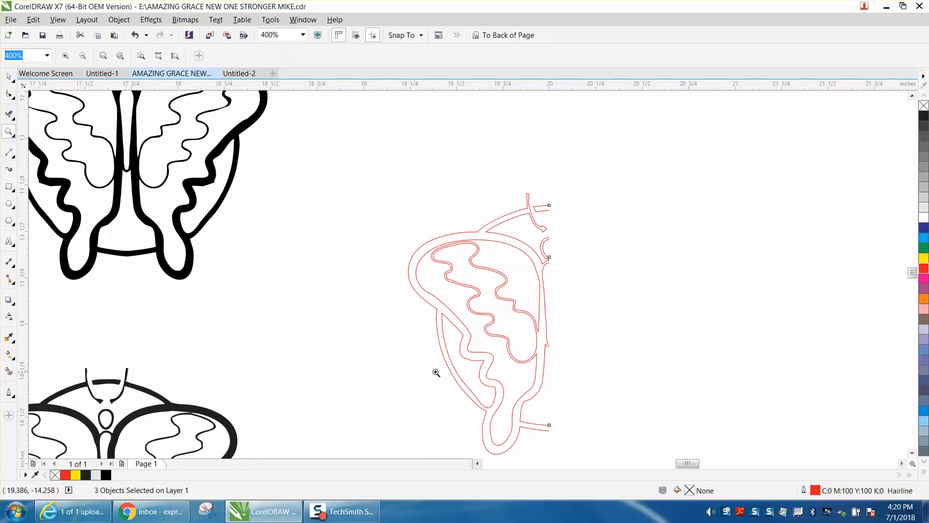
pyautogui.moveTo(436, 372); pyautogui.dragTo(582, 450)
pyautogui.click(14, 98)
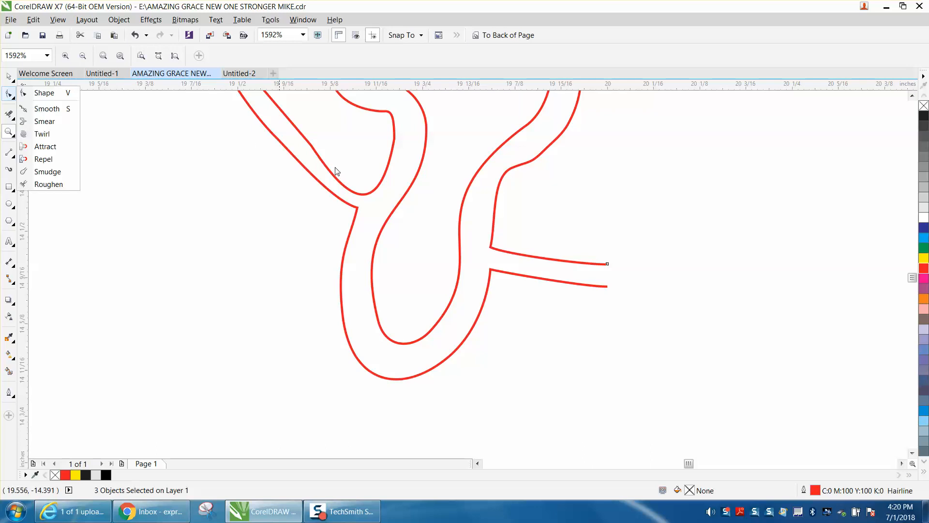
pyautogui.click(44, 92)
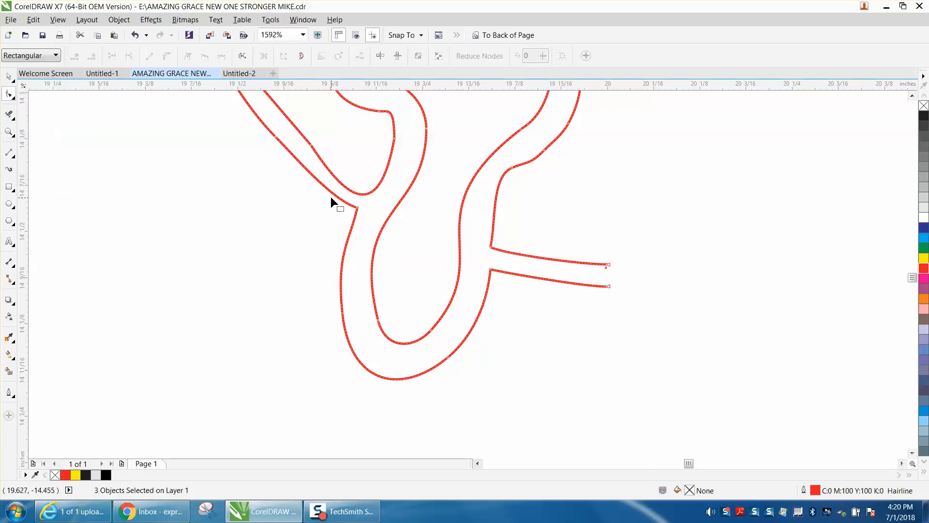
pyautogui.moveTo(358, 207); pyautogui.dragTo(354, 212)
pyautogui.scroll(-5, 408, 228)
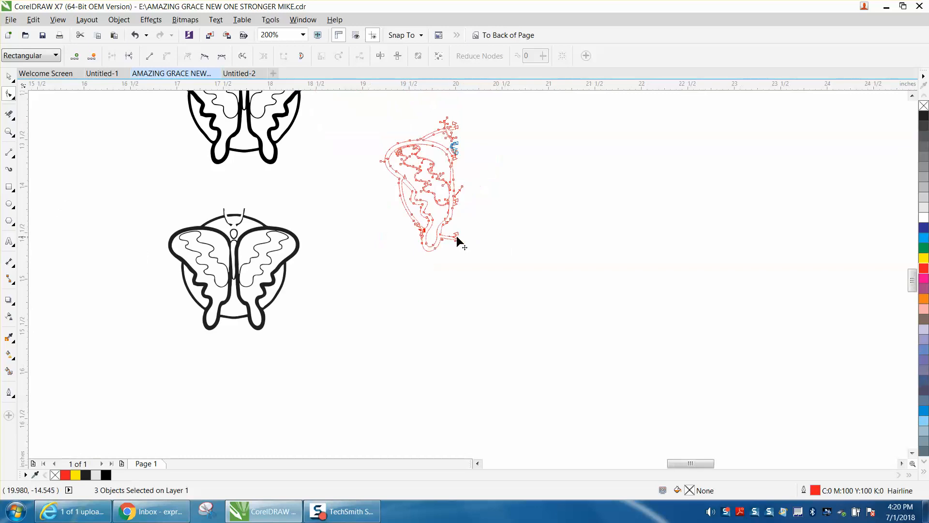
# Step: Delete the excess nodes forming the small kink at the antenna's lower tip
pyautogui.press('space')
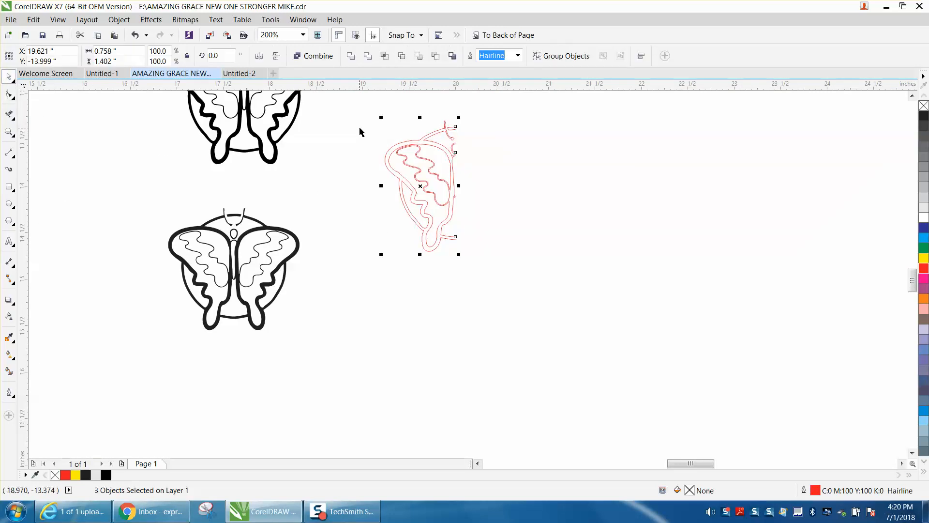
pyautogui.moveTo(362, 106); pyautogui.dragTo(554, 263)
pyautogui.click(13, 134)
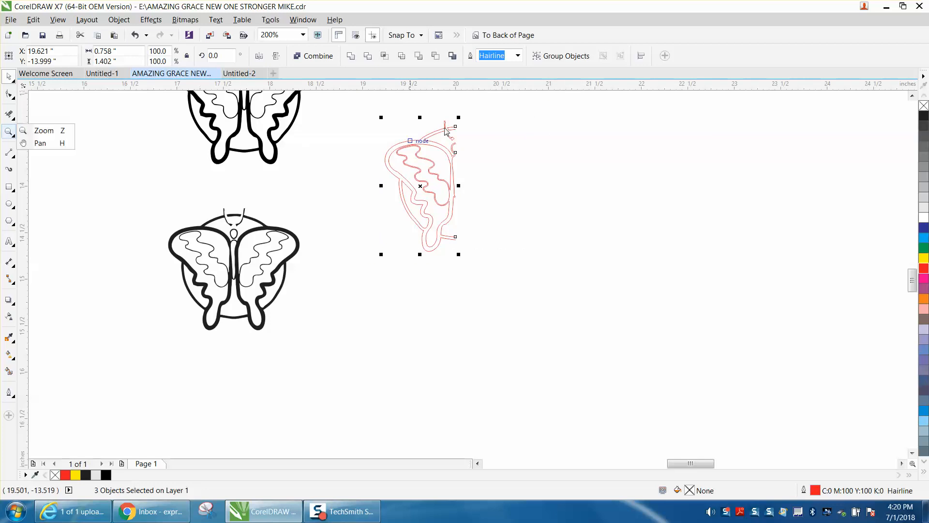
pyautogui.click(68, 128)
pyautogui.moveTo(433, 118); pyautogui.dragTo(498, 159)
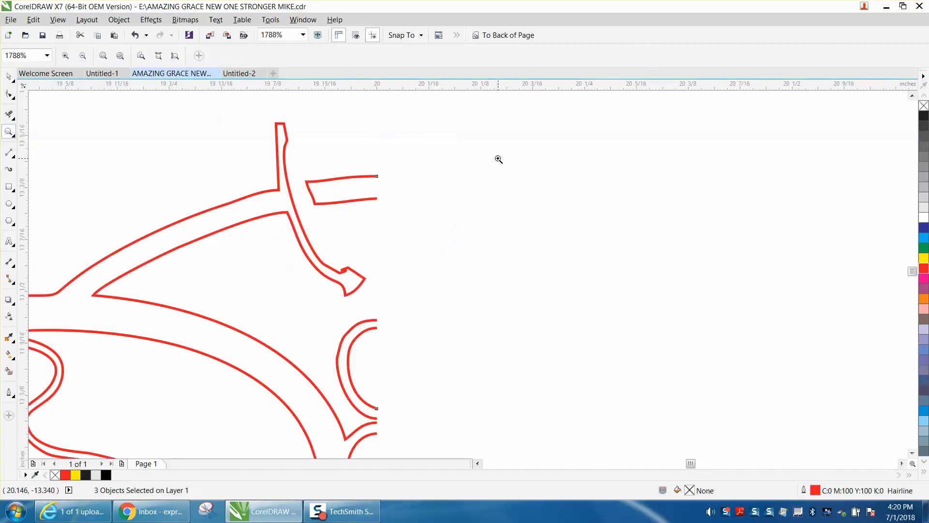
pyautogui.click(9, 94)
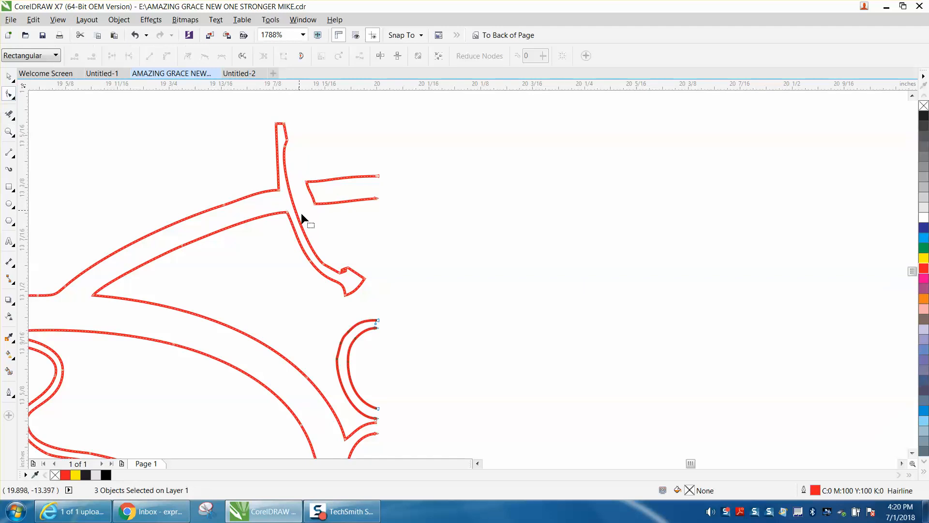
pyautogui.moveTo(334, 263); pyautogui.dragTo(361, 278)
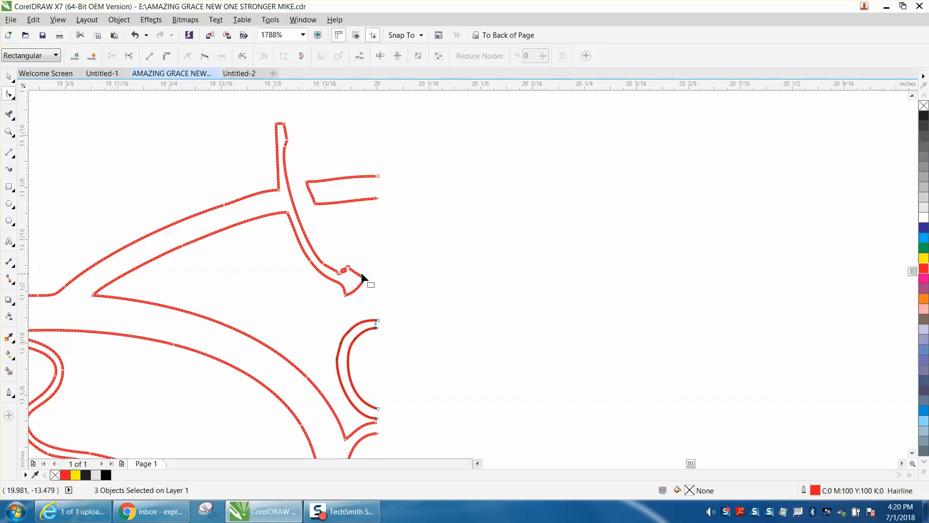
pyautogui.press('Delete')
# Step: Delete the stray nodes distorting the antenna's upper edge and lower tip, and reshape its inner curve to an even width
pyautogui.click(289, 139)
pyautogui.press('Delete')
pyautogui.click(323, 264)
pyautogui.click(284, 230)
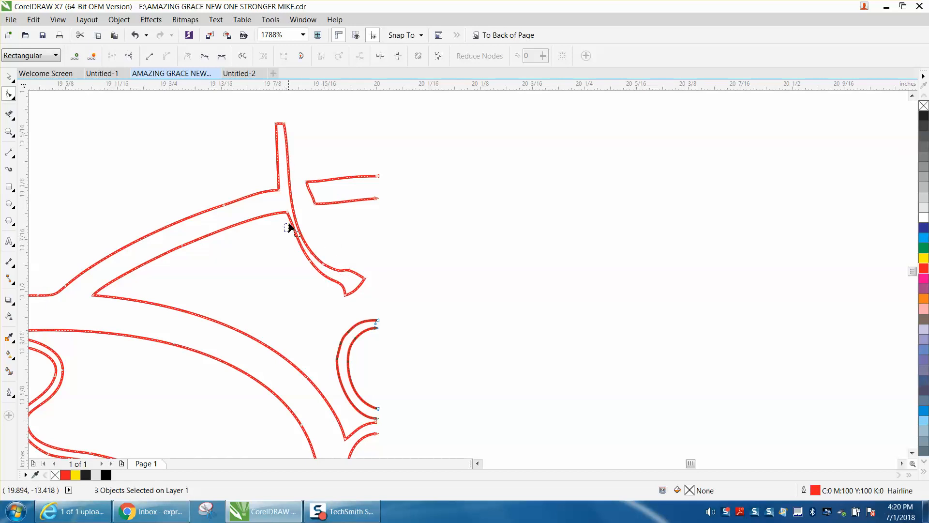
pyautogui.click(323, 263)
pyautogui.moveTo(282, 231); pyautogui.dragTo(290, 224)
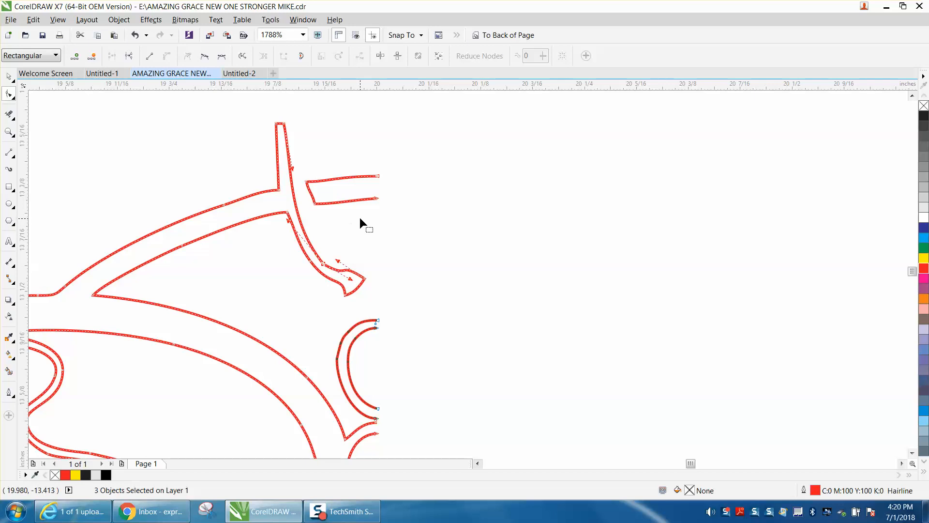
# Step: Move the lower corner node of the short bar beside the antenna to square its end, and delete the stray node on the circle arc
pyautogui.click(311, 202)
pyautogui.moveTo(310, 203); pyautogui.dragTo(309, 203)
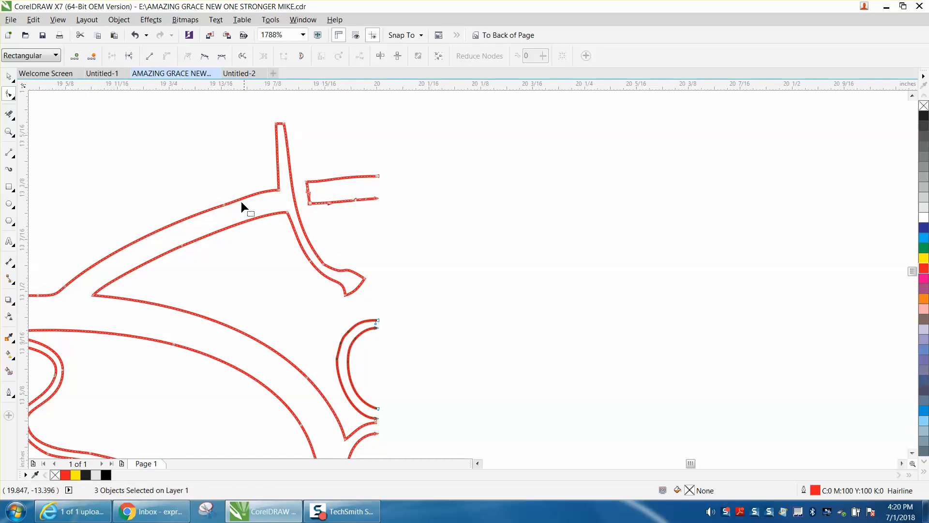
pyautogui.moveTo(229, 192); pyautogui.dragTo(206, 221)
pyautogui.press('Delete')
# Step: Delete the nodes causing bumps on the head ring's outer curve and on the wing's far outer edge
pyautogui.scroll(-3, 222, 257)
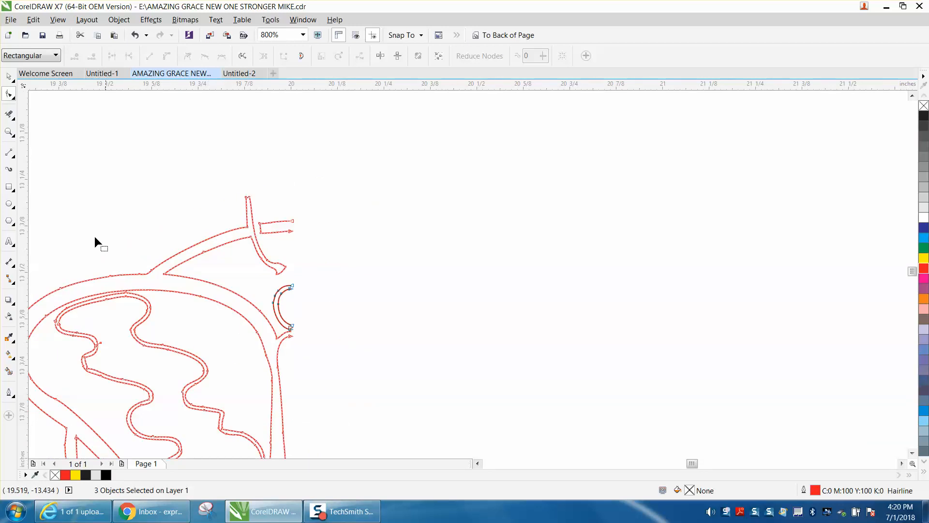
pyautogui.click(9, 131)
pyautogui.moveTo(211, 265); pyautogui.dragTo(347, 340)
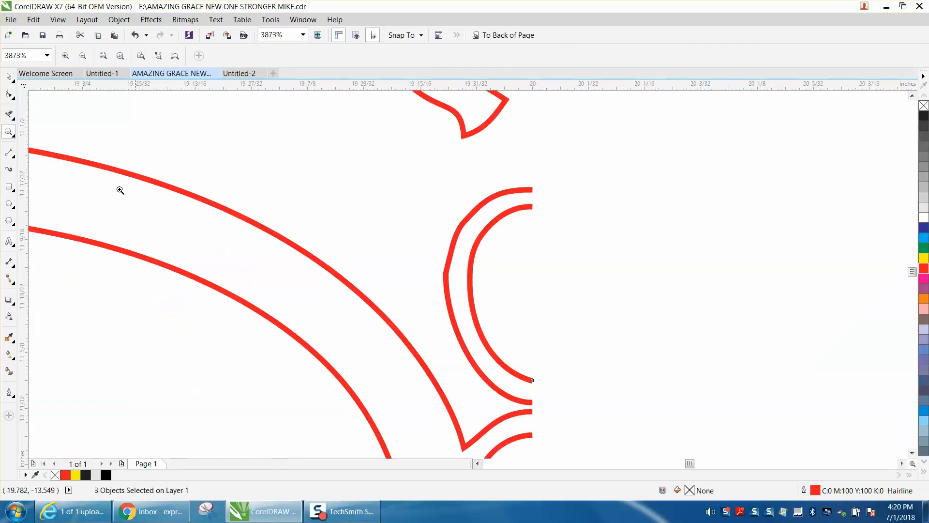
pyautogui.click(12, 97)
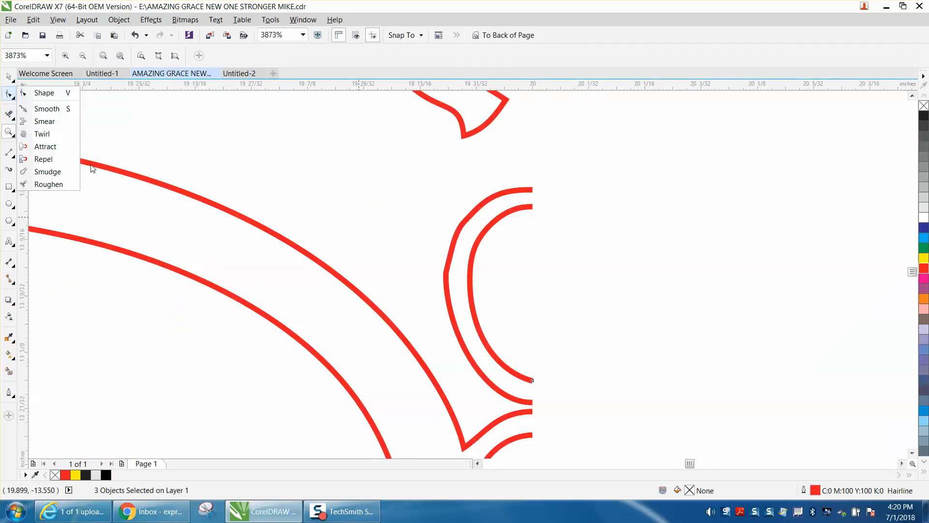
pyautogui.click(43, 92)
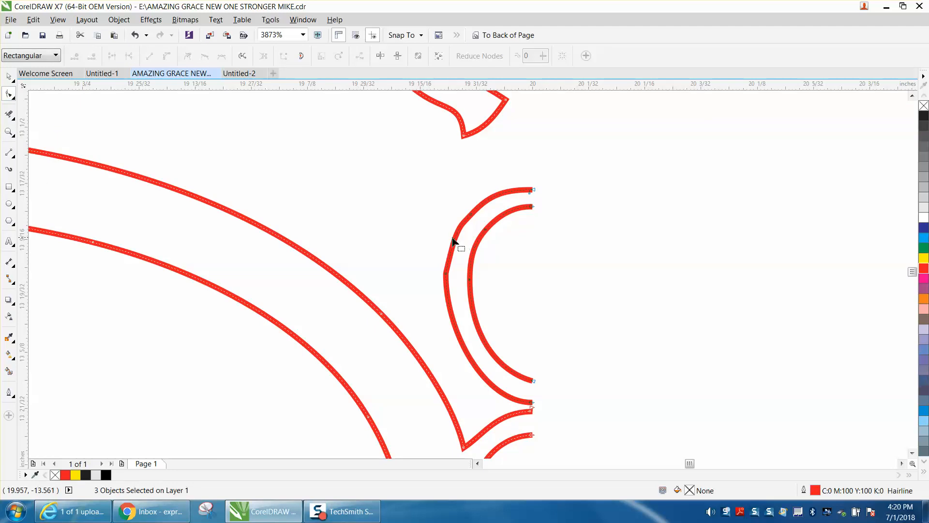
pyautogui.moveTo(424, 221); pyautogui.dragTo(504, 276)
pyautogui.press('Delete')
pyautogui.scroll(-2, 456, 250)
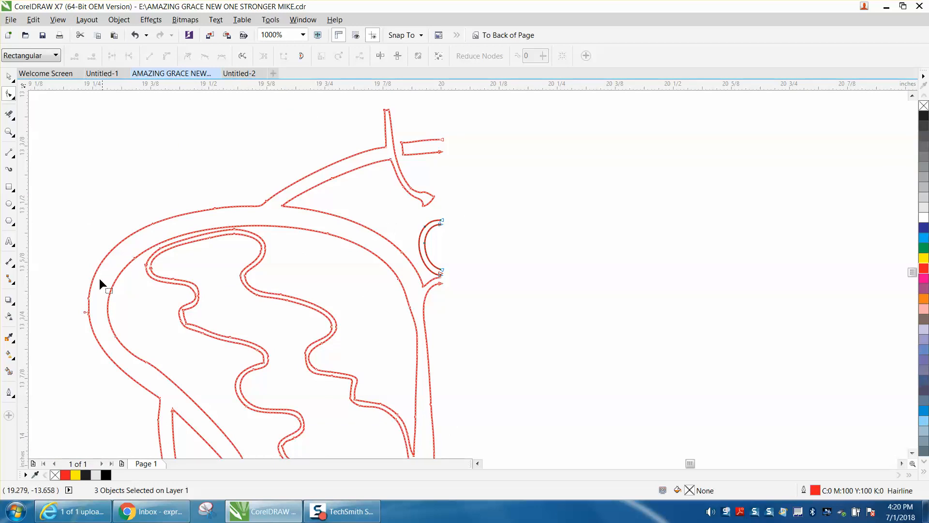
pyautogui.moveTo(75, 284); pyautogui.dragTo(105, 353)
pyautogui.press('Delete')
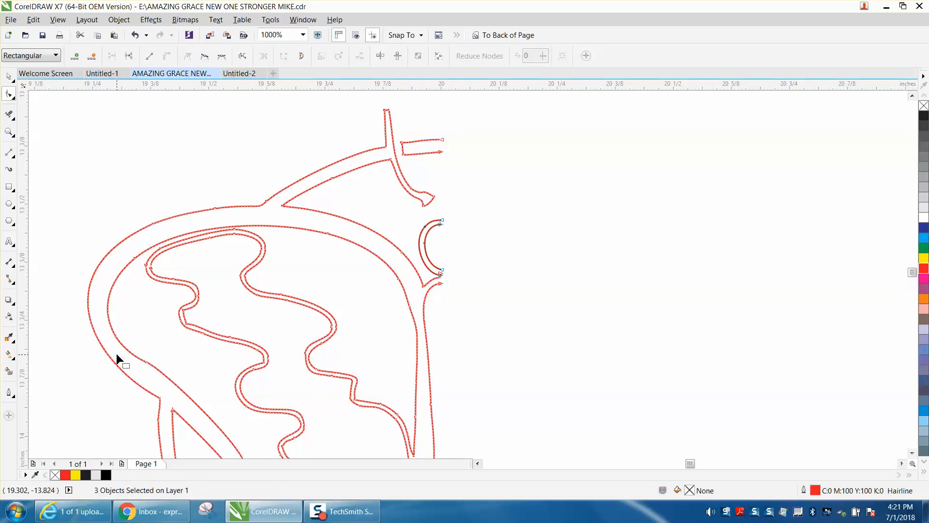
# Step: Lower the upper nodes of the thin wavy wing pattern to widen its gap from the thick wing outline
pyautogui.click(9, 132)
pyautogui.moveTo(104, 217); pyautogui.dragTo(321, 300)
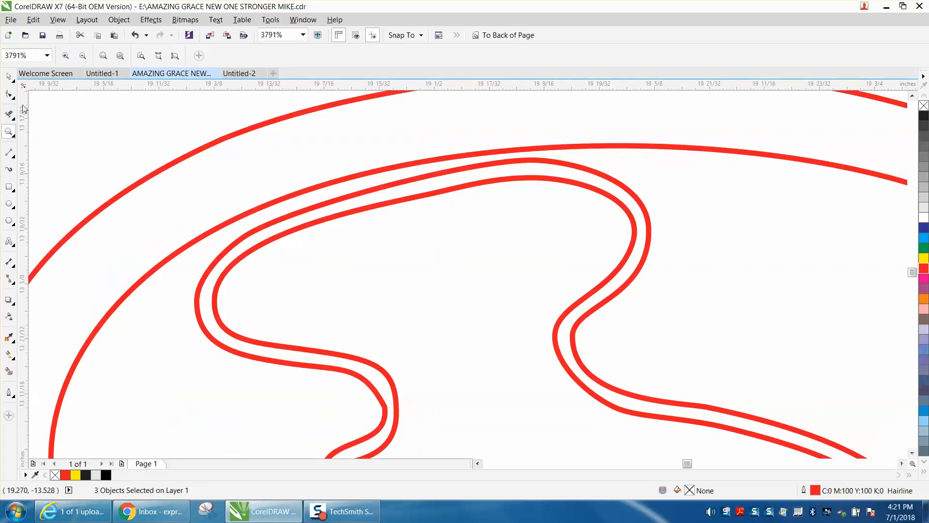
pyautogui.click(9, 95)
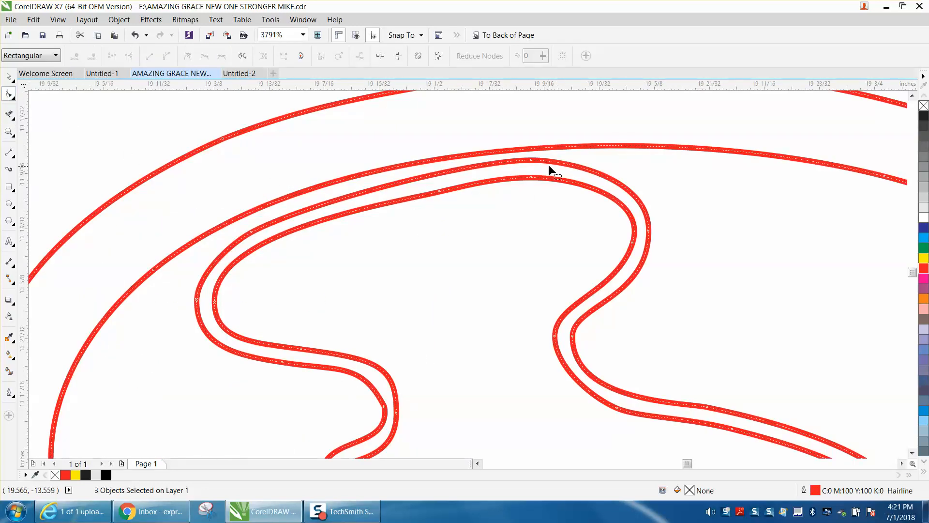
pyautogui.moveTo(581, 157); pyautogui.dragTo(523, 187)
pyautogui.moveTo(438, 190); pyautogui.dragTo(440, 197)
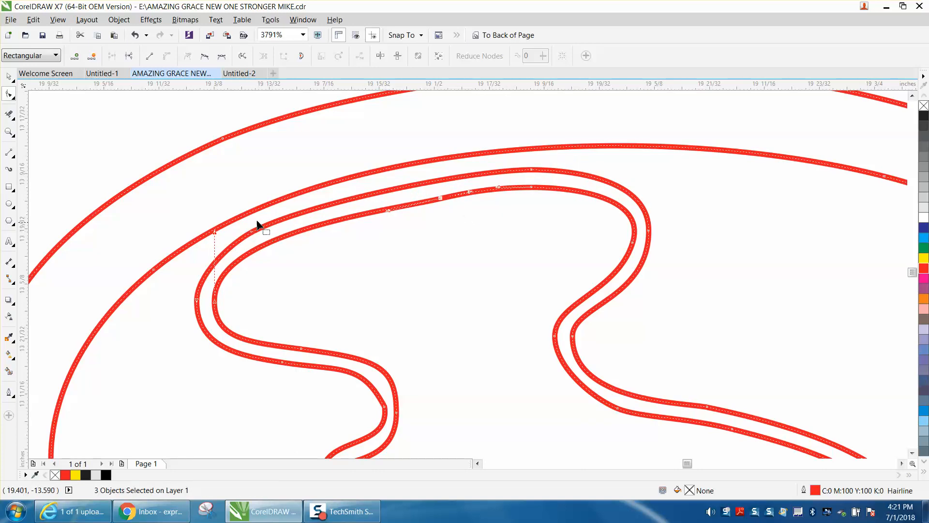
# Step: Select the whole half butterfly and mirror a copy horizontally across the centre line to complete the butterfly
pyautogui.scroll(-2, 274, 232)
pyautogui.scroll(-3, 238, 209)
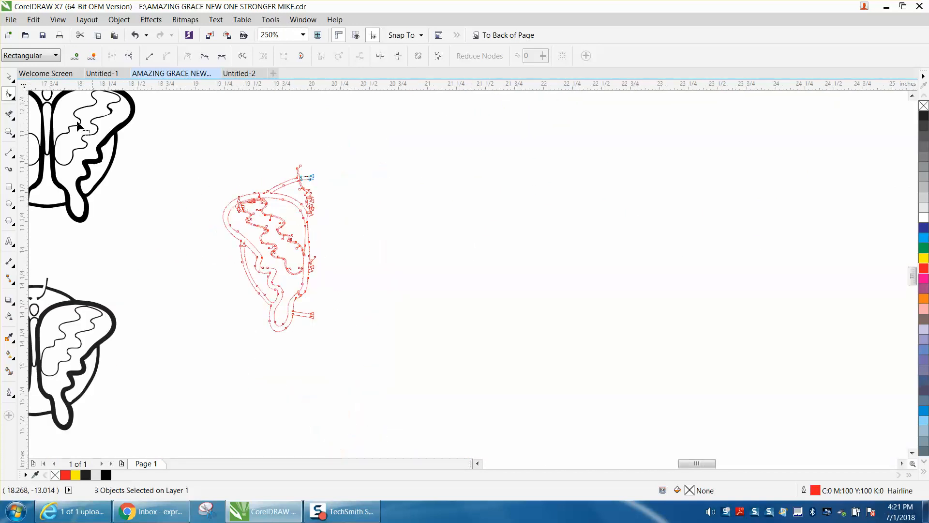
pyautogui.click(10, 78)
pyautogui.moveTo(203, 159); pyautogui.dragTo(385, 353)
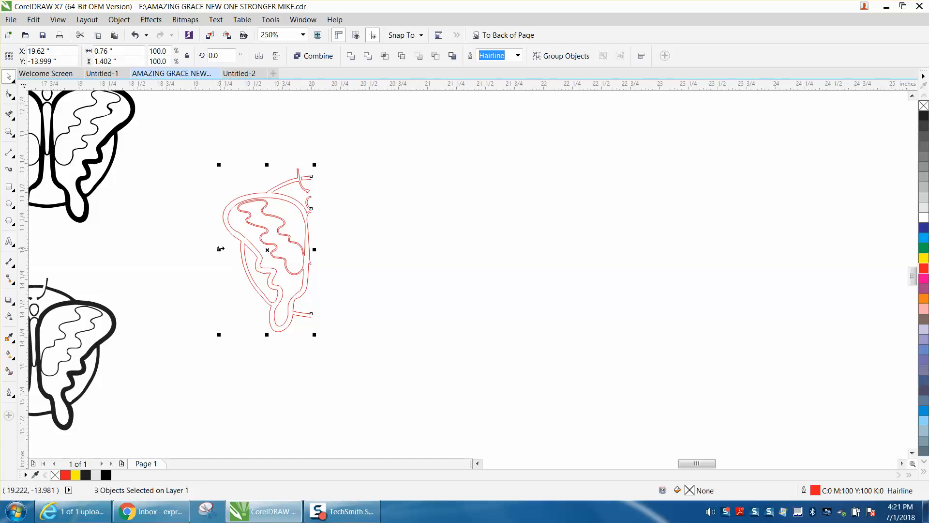
pyautogui.moveTo(219, 249); pyautogui.dragTo(314, 257)
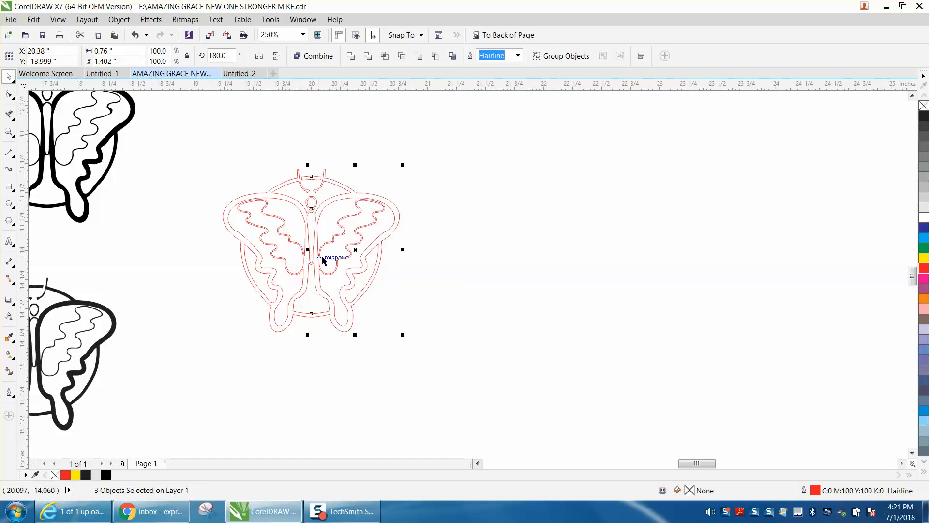
# Step: Try to fill all the curves of the complete butterfly with black
pyautogui.click(8, 131)
pyautogui.moveTo(196, 155); pyautogui.dragTo(485, 345)
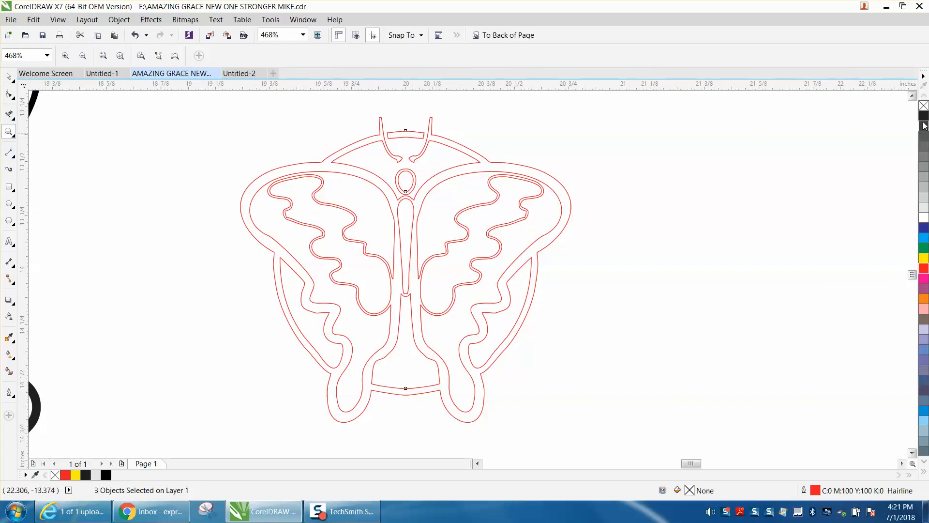
pyautogui.click(10, 76)
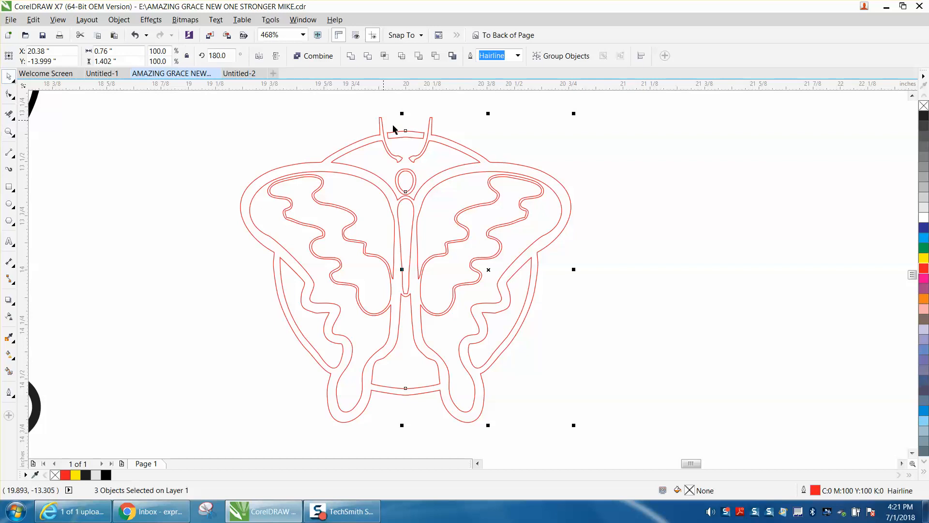
pyautogui.moveTo(210, 113); pyautogui.dragTo(669, 431)
pyautogui.click(924, 118)
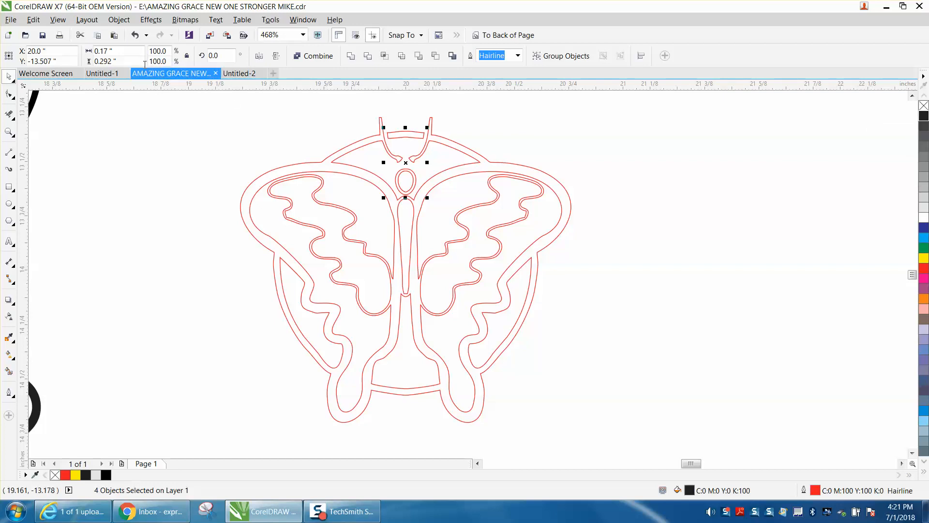
pyautogui.click(83, 127)
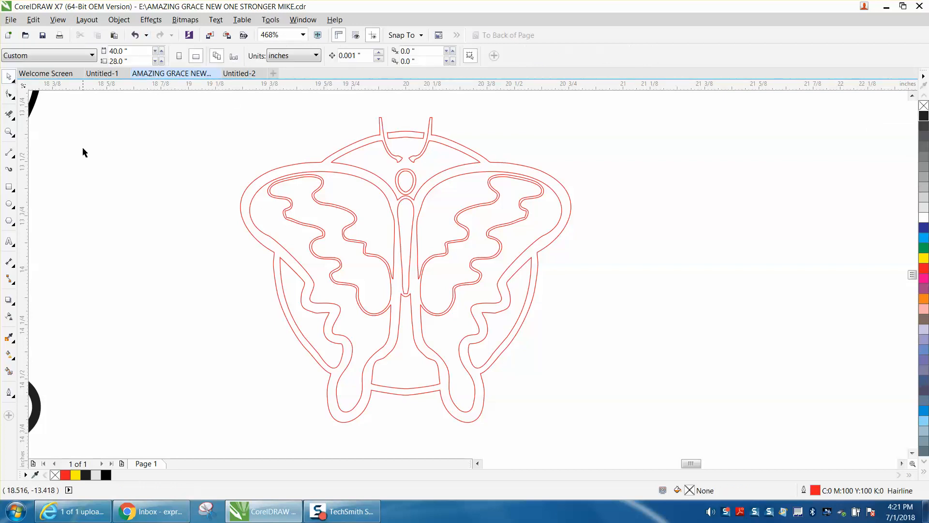
# Step: Fill the butterfly's outline bands, the head ring and the bar between the antennae with black and no outline using Smart Fill
pyautogui.click(9, 371)
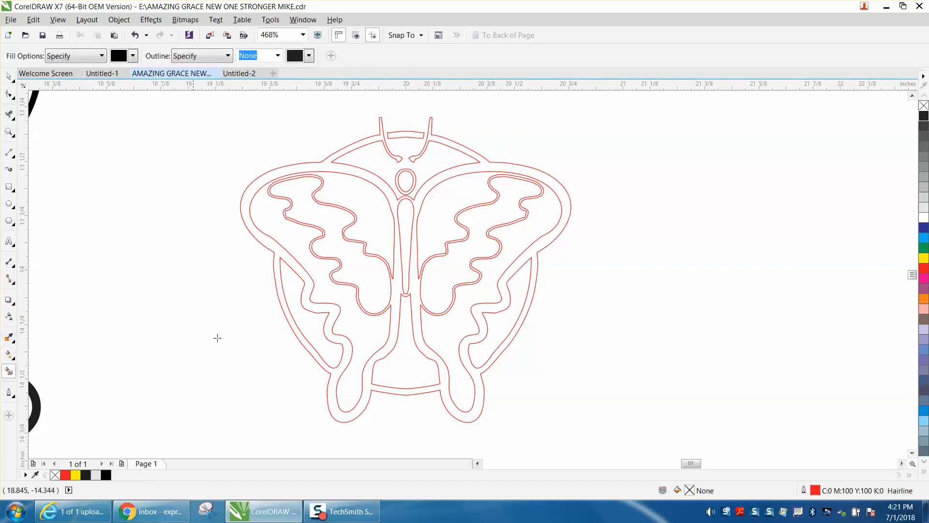
pyautogui.click(347, 350)
pyautogui.click(415, 181)
pyautogui.click(417, 133)
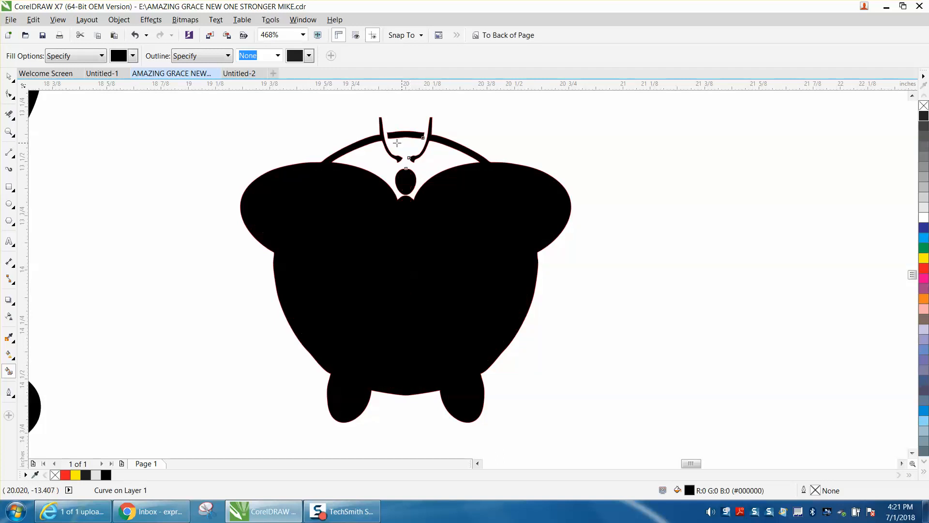
pyautogui.click(135, 34)
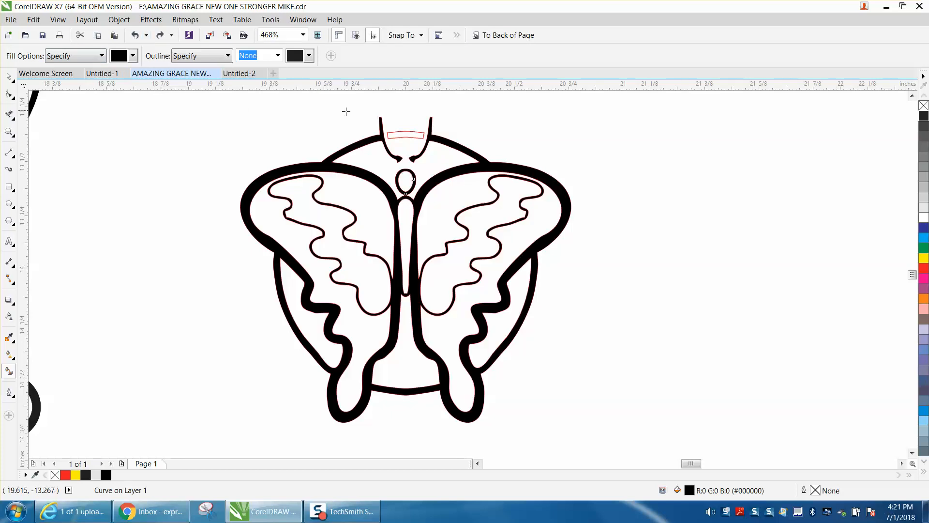
pyautogui.click(408, 132)
# Step: Select the entire butterfly and remove its red outline colour
pyautogui.scroll(-3, 90, 137)
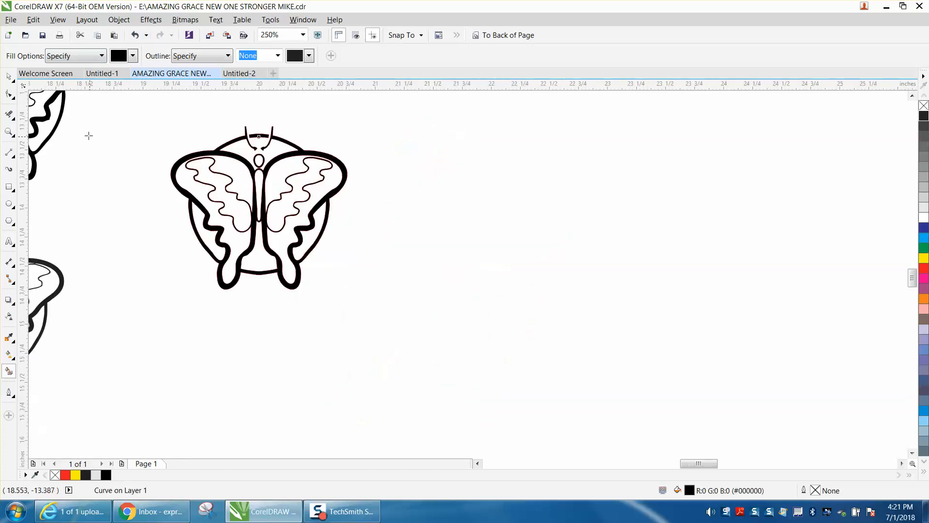
pyautogui.click(9, 76)
pyautogui.moveTo(141, 113); pyautogui.dragTo(426, 281)
pyautogui.click(924, 106)
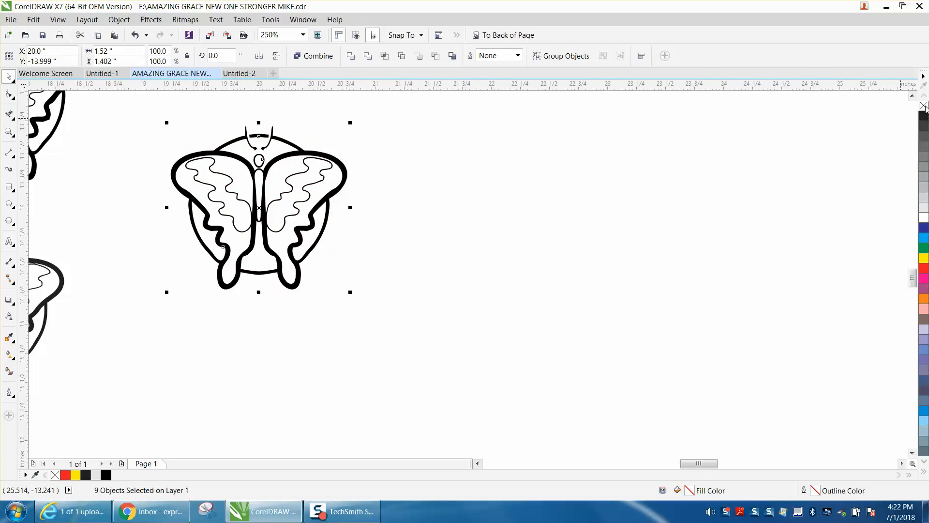
# Step: Examine the filled butterfly's wings and line work up close and as a whole
pyautogui.click(8, 132)
pyautogui.moveTo(233, 151); pyautogui.dragTo(379, 258)
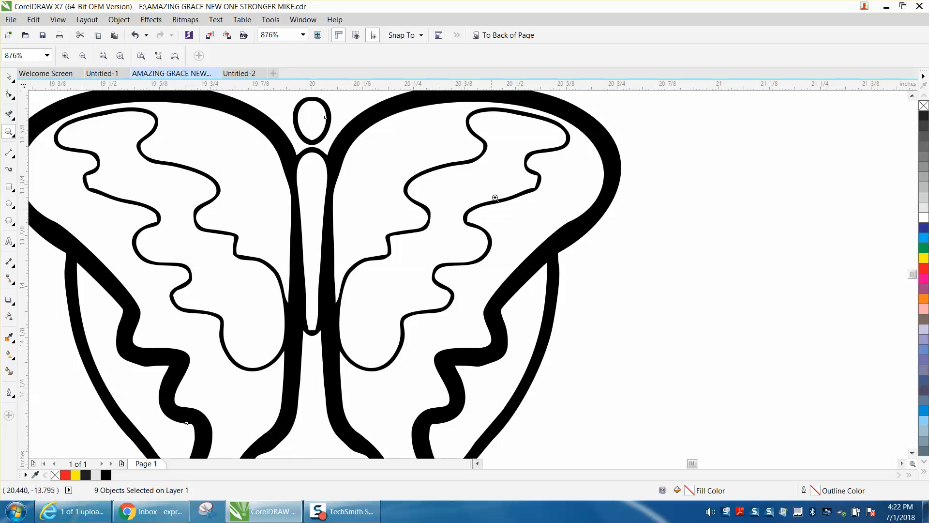
pyautogui.scroll(-3, 517, 208)
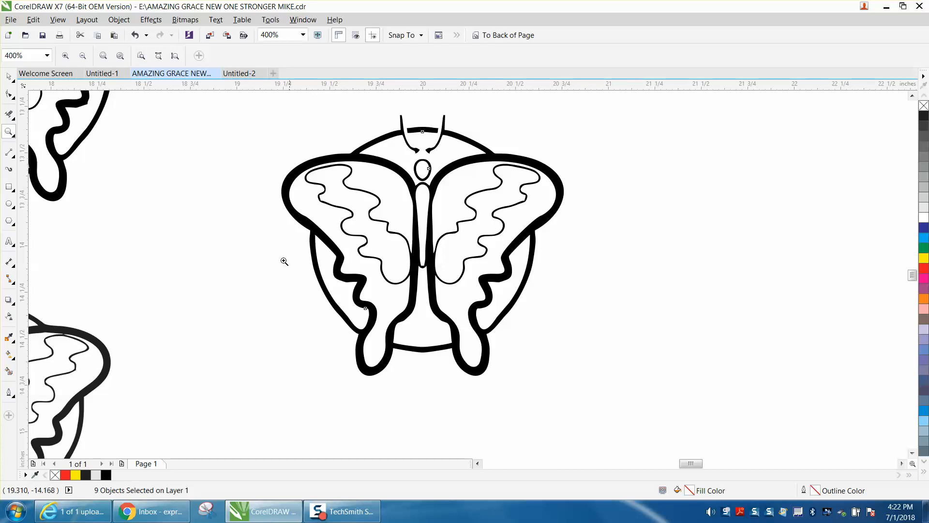
pyautogui.moveTo(263, 116); pyautogui.dragTo(639, 390)
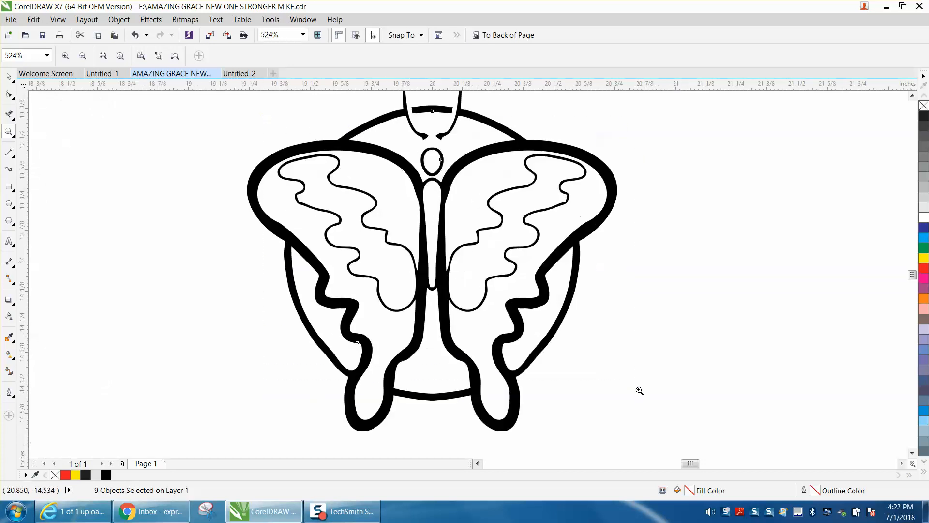